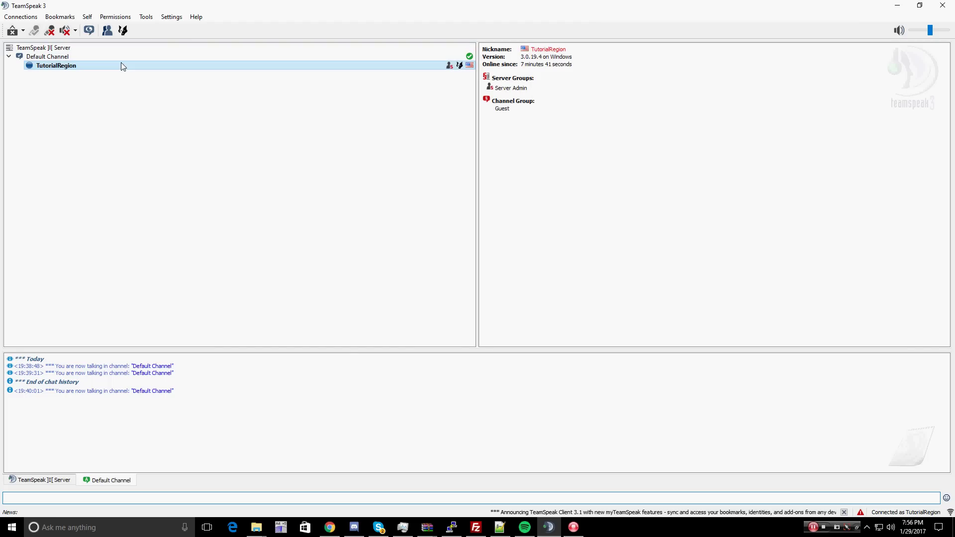
# Enable the advanced permissions system in the application options and save the change.
pyautogui.click(171, 17)
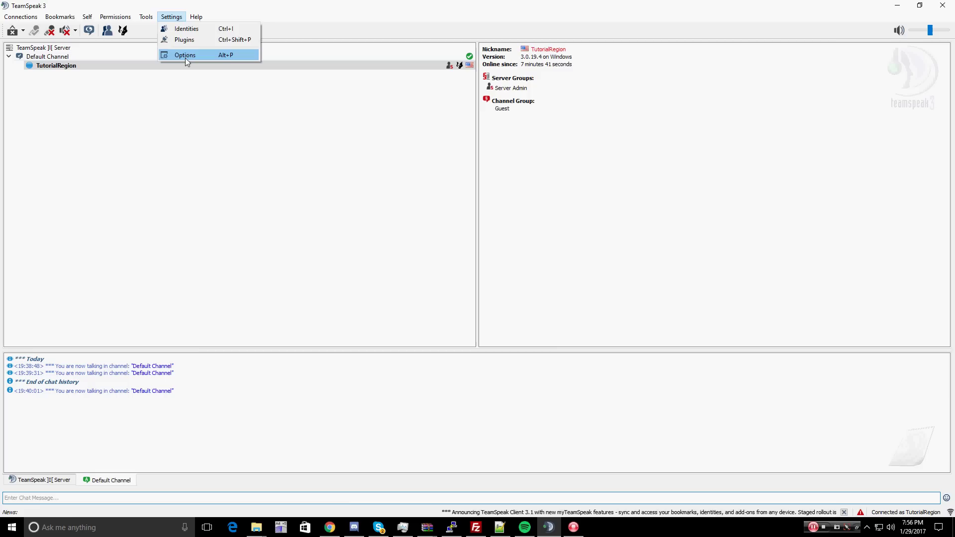
pyautogui.click(185, 55)
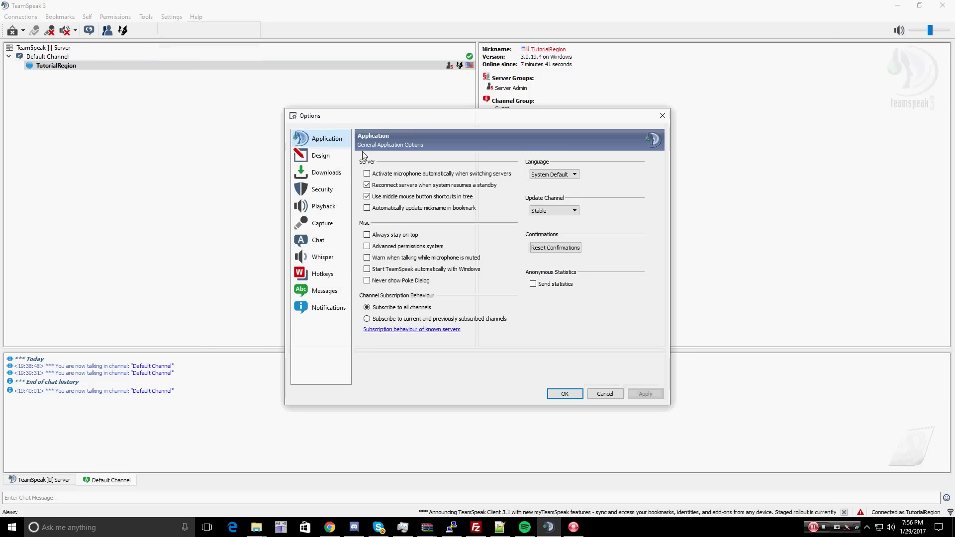
pyautogui.click(395, 249)
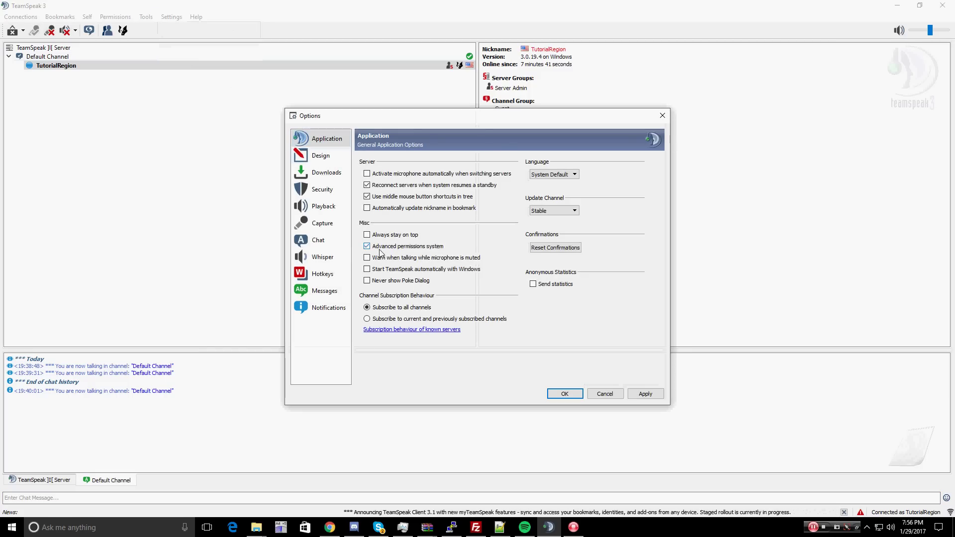
pyautogui.click(576, 397)
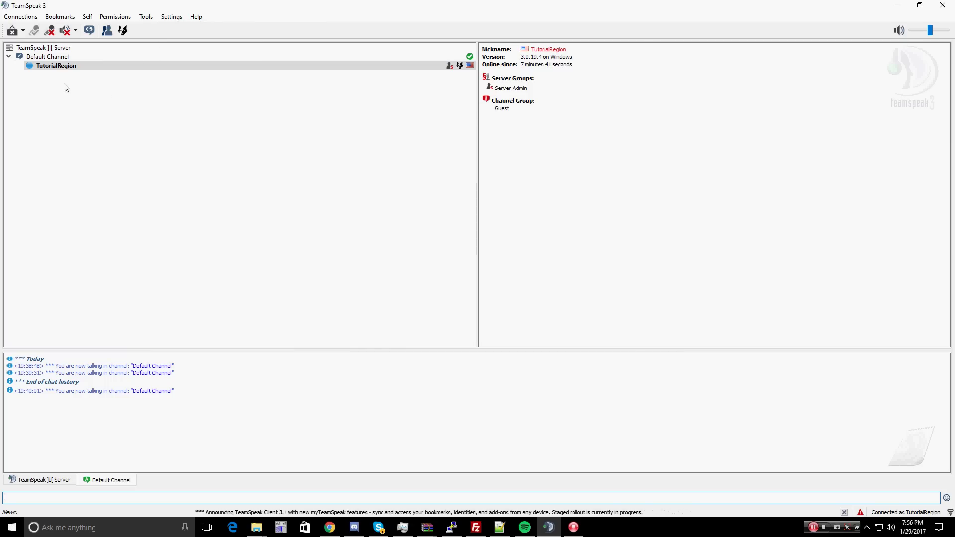
# Open the connected client's client permissions, and switch to the server group permissions with the Admin group shown.
pyautogui.click(87, 17)
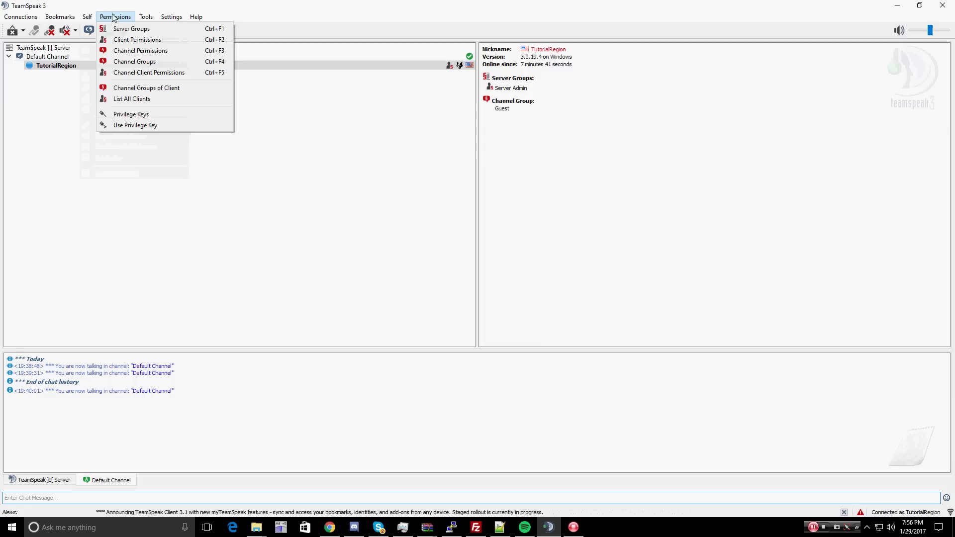
pyautogui.click(128, 30)
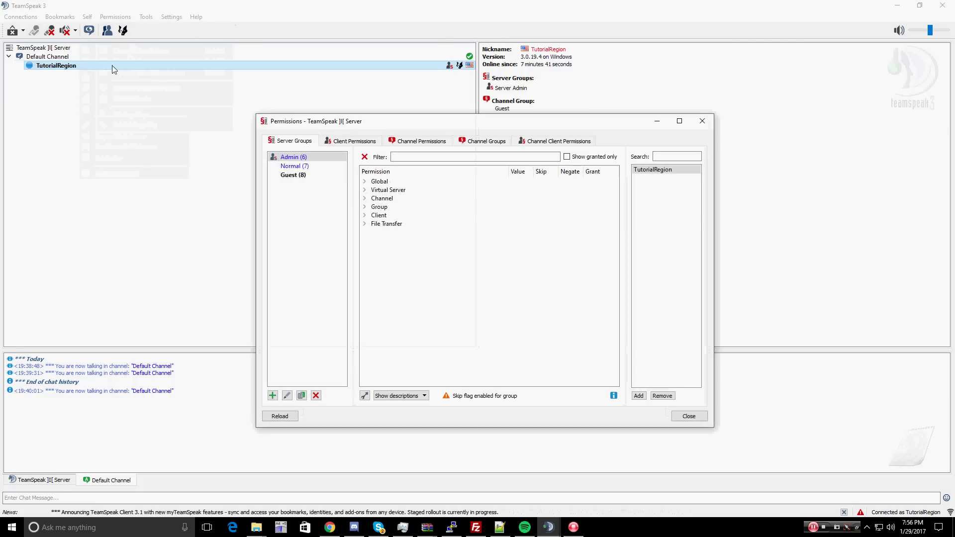
pyautogui.rightClick(86, 69)
pyautogui.moveTo(164, 165)
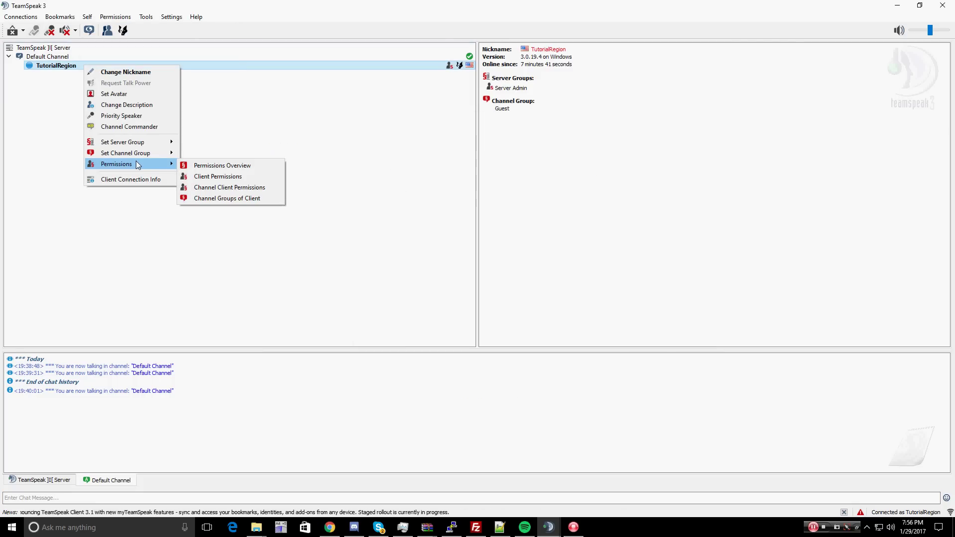
pyautogui.click(228, 176)
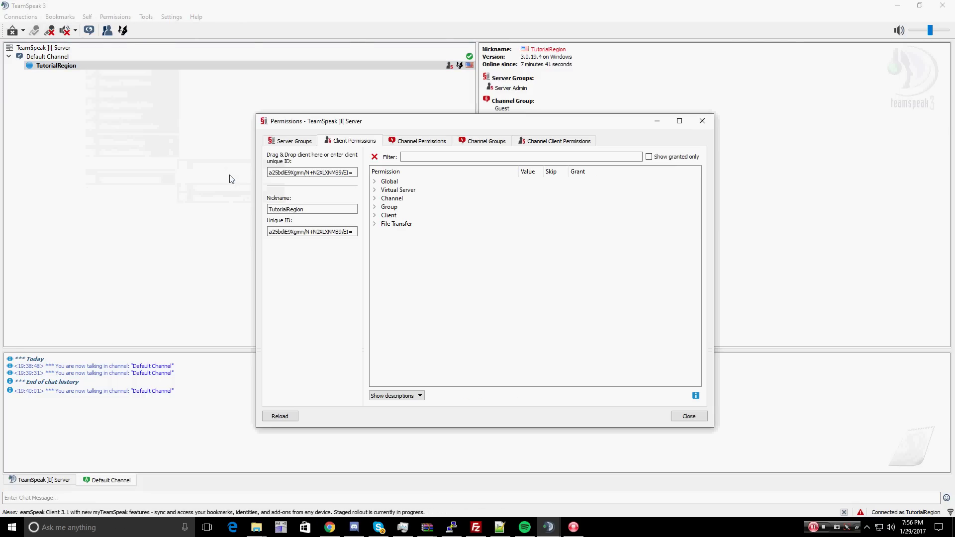
pyautogui.click(298, 144)
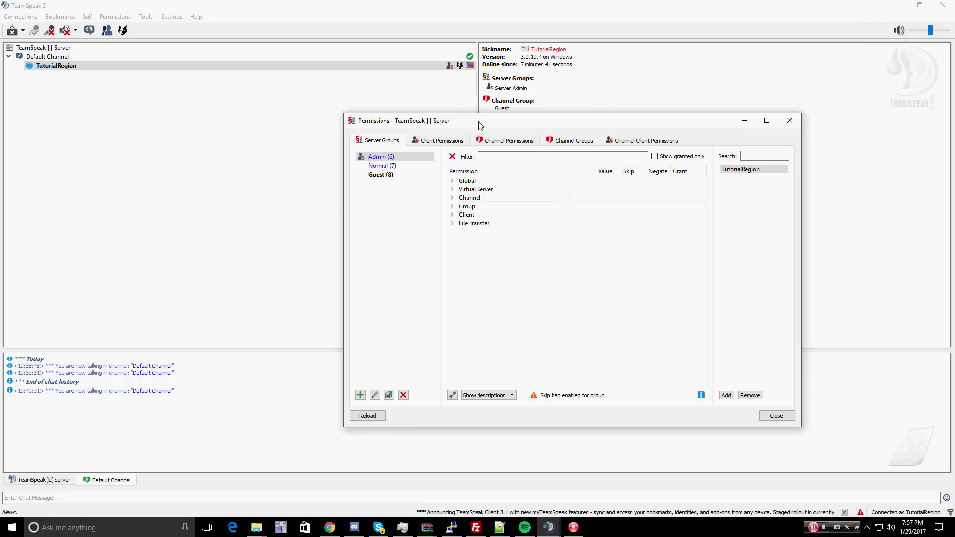
# Examine the server log for the icon file transfer error message.
pyautogui.press('Escape')
pyautogui.click(31, 481)
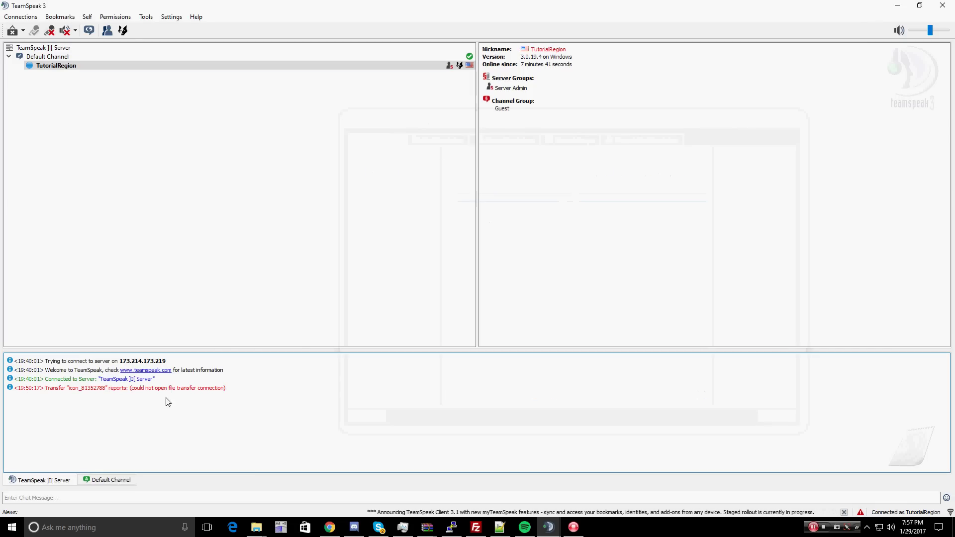
pyautogui.moveTo(76, 395); pyautogui.dragTo(43, 391)
pyautogui.click(54, 394)
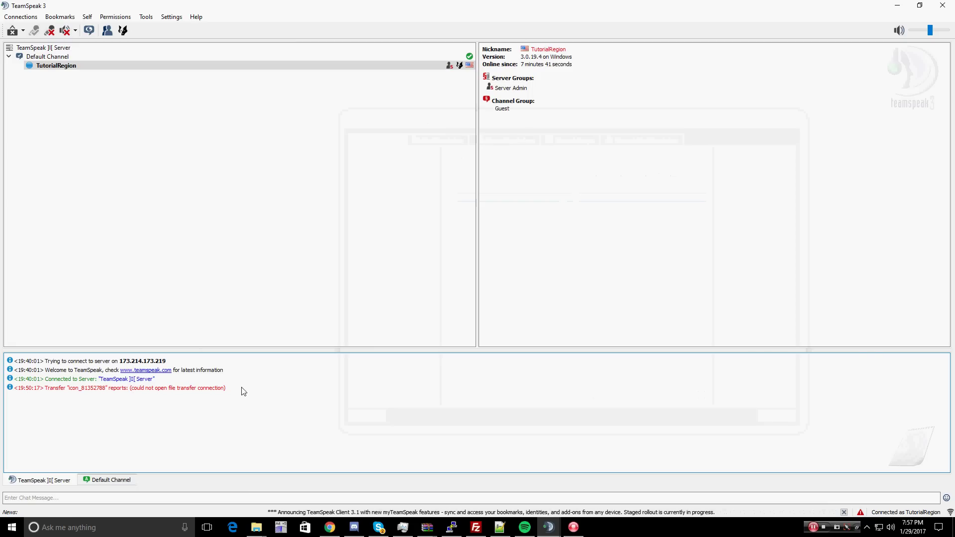
pyautogui.moveTo(243, 392); pyautogui.dragTo(41, 394)
pyautogui.click(50, 394)
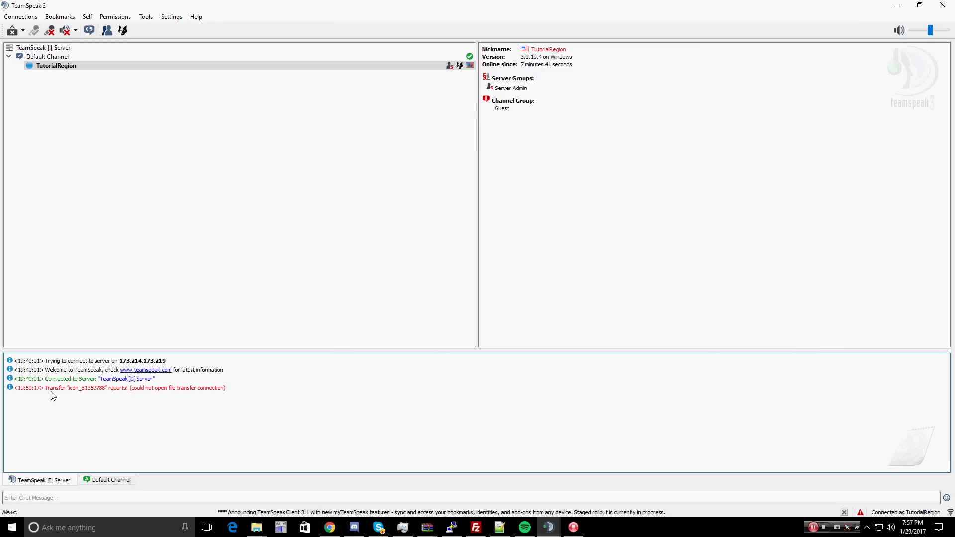
pyautogui.hotkey('shift', 'End')
pyautogui.click(181, 398)
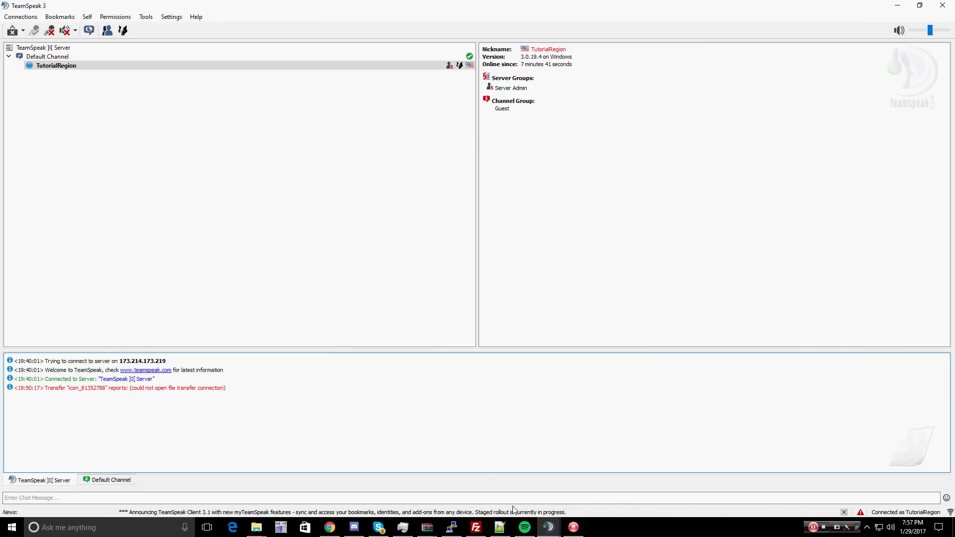
# Upload tsicons.com-gta5.png to the server's remote icons and set it as the Admin server group's Icon ID.
pyautogui.moveTo(549, 527)
pyautogui.click(597, 470)
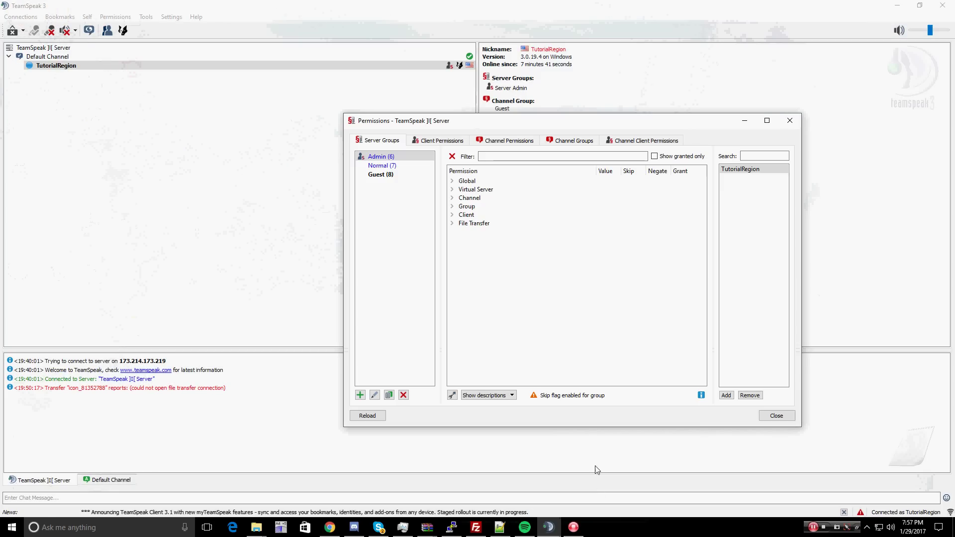
pyautogui.doubleClick(485, 210)
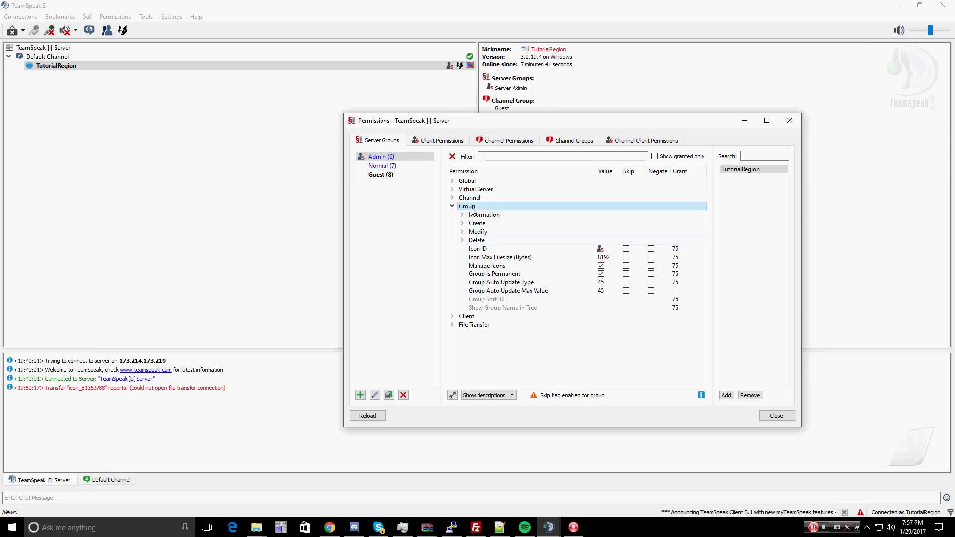
pyautogui.click(608, 250)
pyautogui.doubleClick(608, 250)
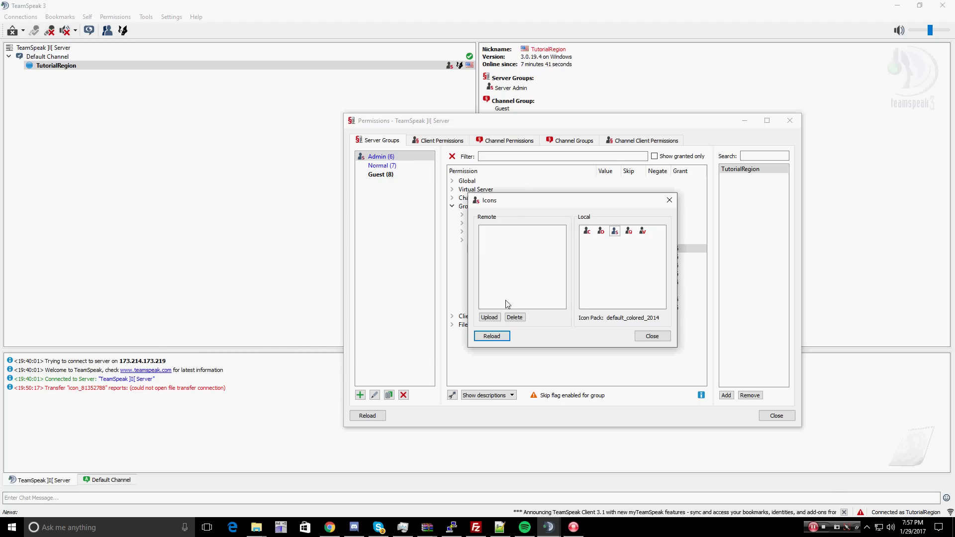
pyautogui.click(489, 318)
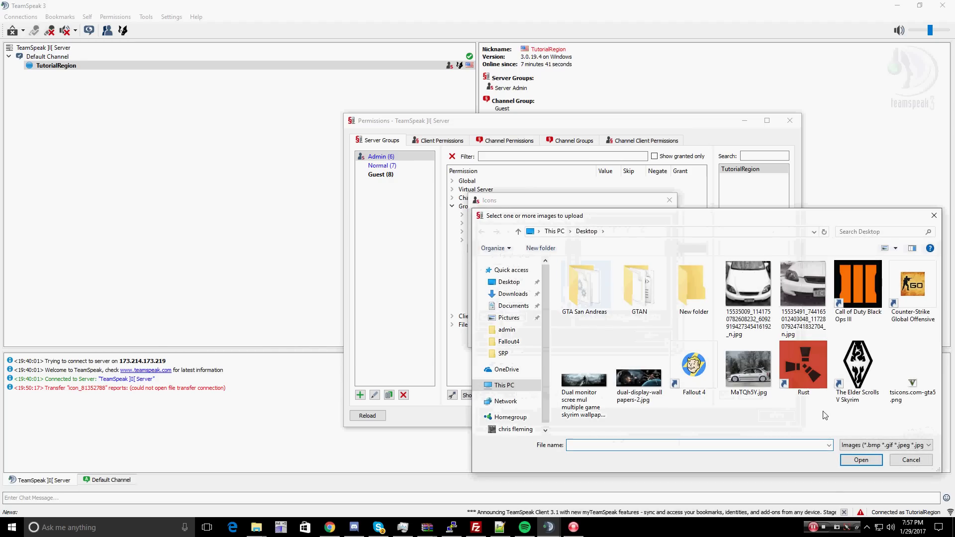
pyautogui.doubleClick(912, 383)
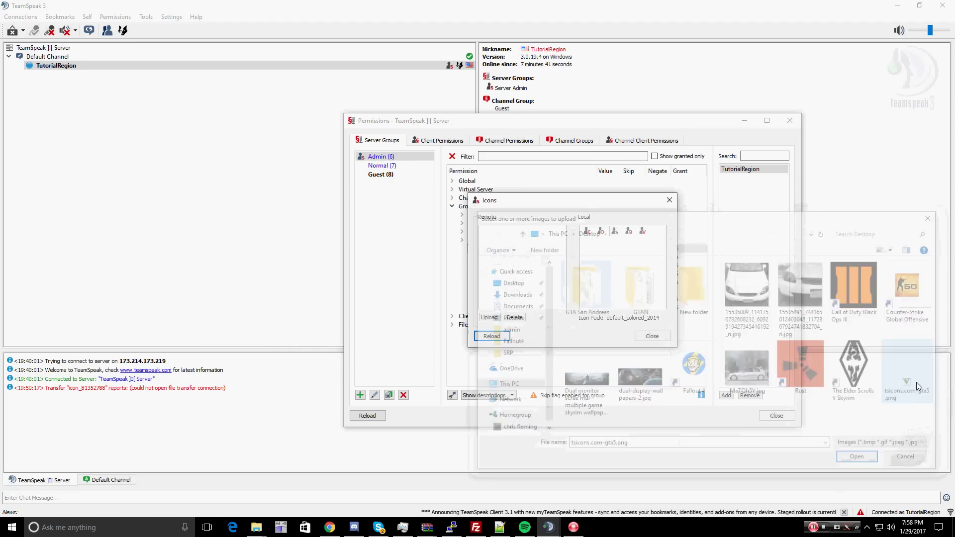
pyautogui.click(487, 234)
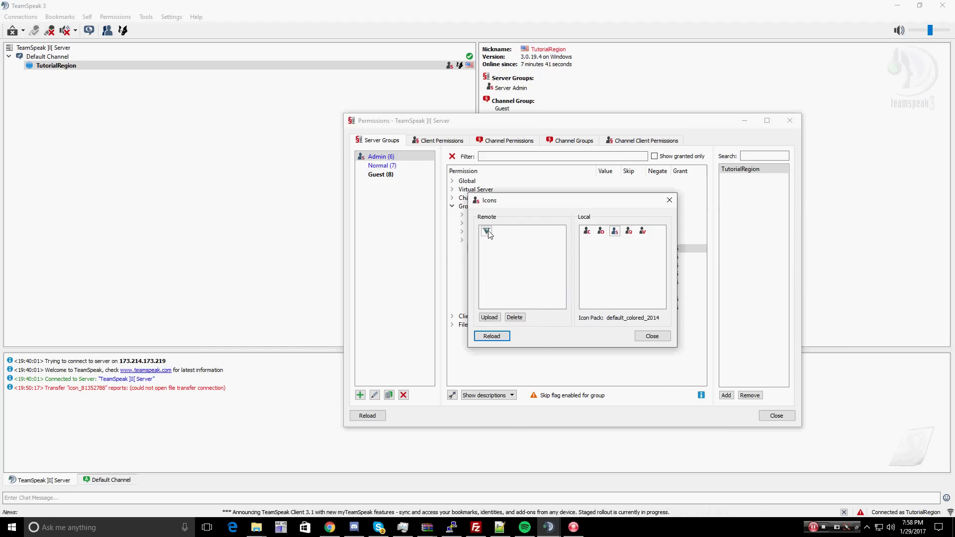
pyautogui.doubleClick(487, 232)
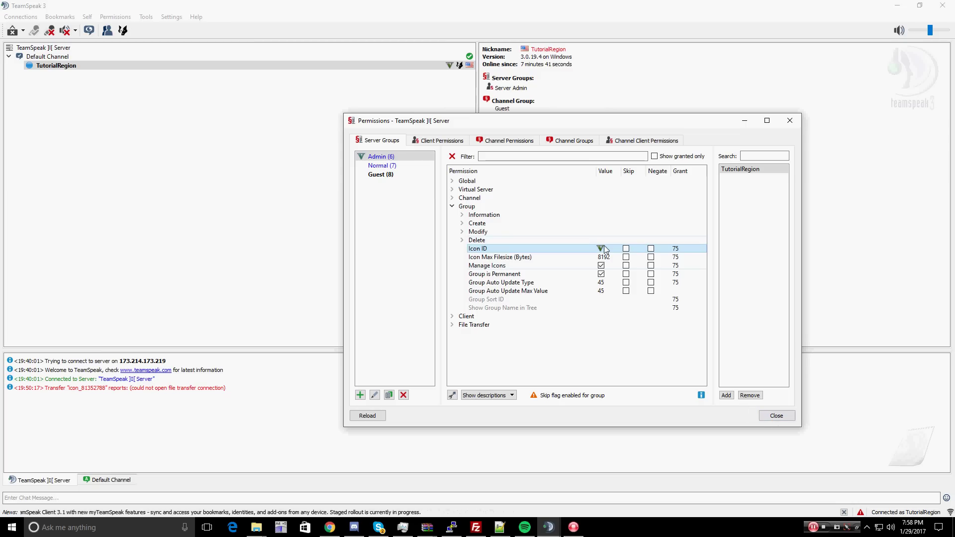
# Set the Icon ID in the client's own Group permissions to the uploaded remote icon.
pyautogui.click(438, 140)
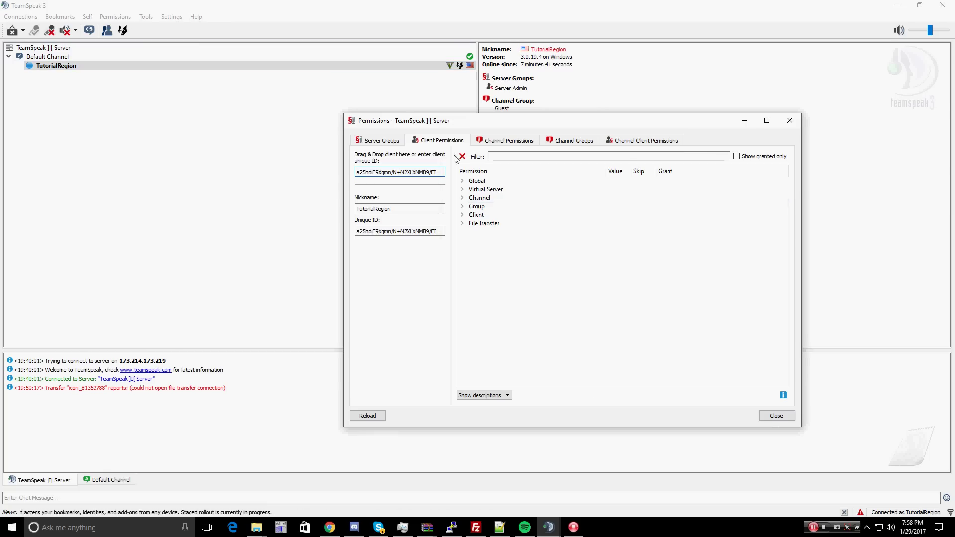
pyautogui.doubleClick(491, 208)
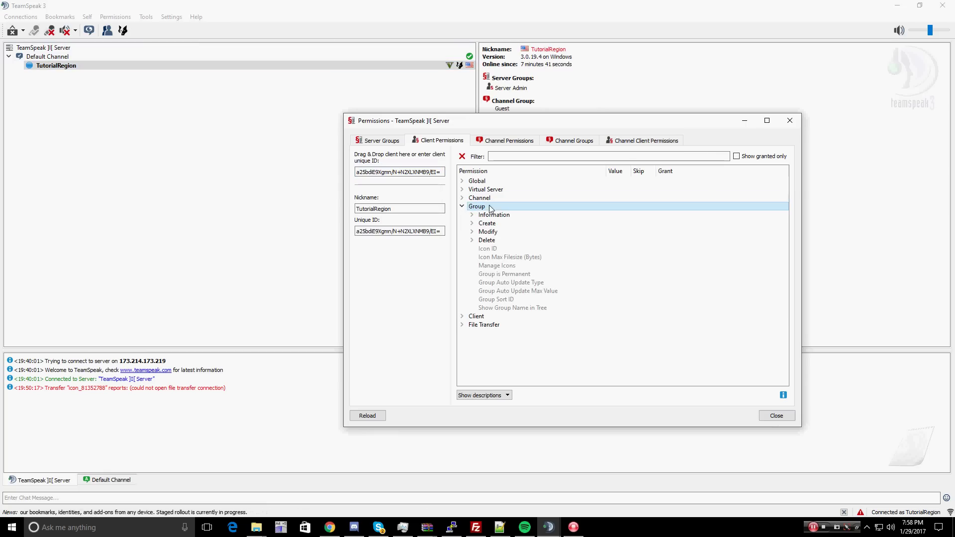
pyautogui.click(493, 249)
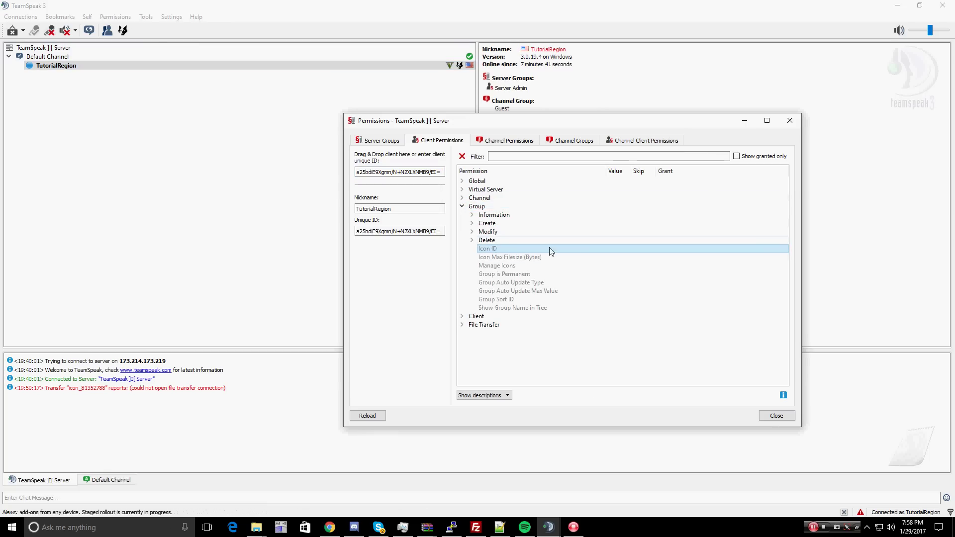
pyautogui.doubleClick(600, 251)
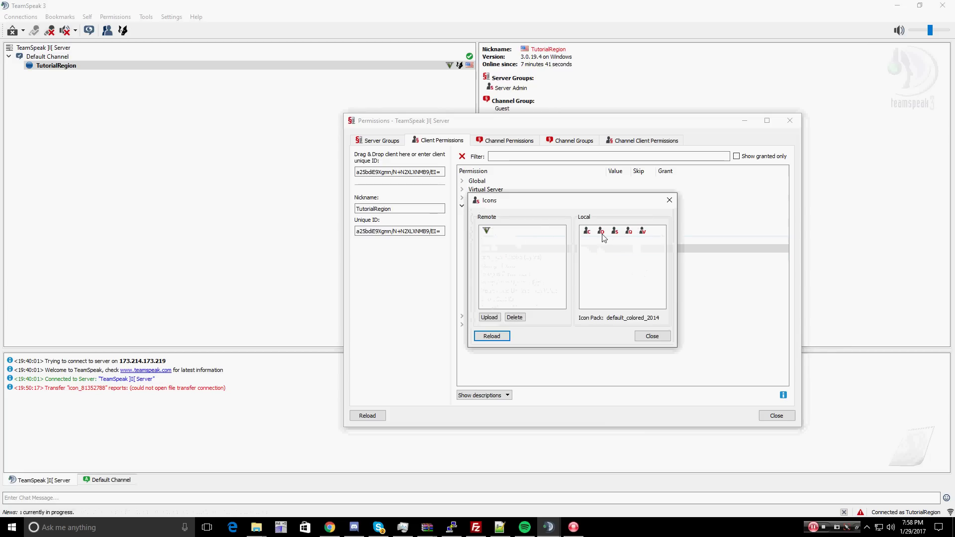
pyautogui.doubleClick(487, 231)
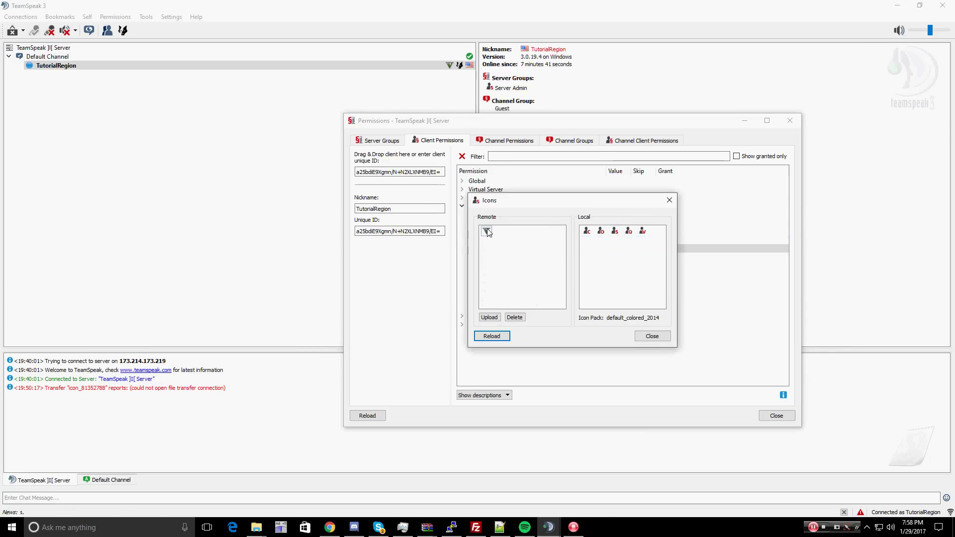
pyautogui.click(453, 68)
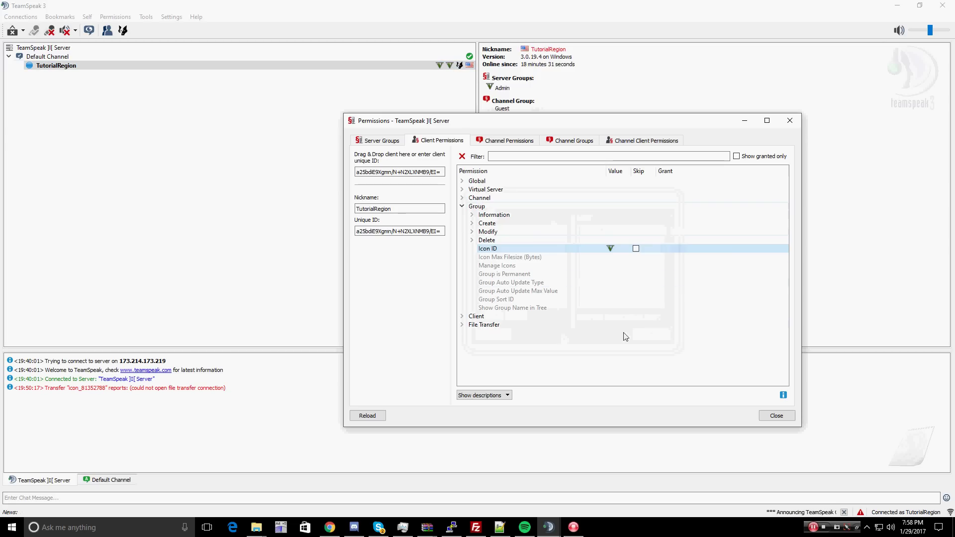
# Remove the Icon ID permission from the client.
pyautogui.rightClick(491, 248)
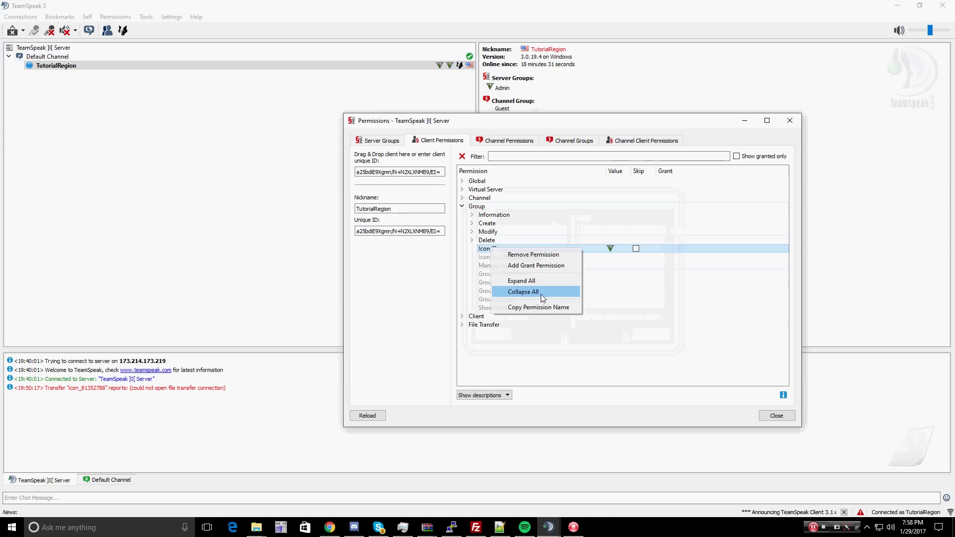
pyautogui.click(537, 254)
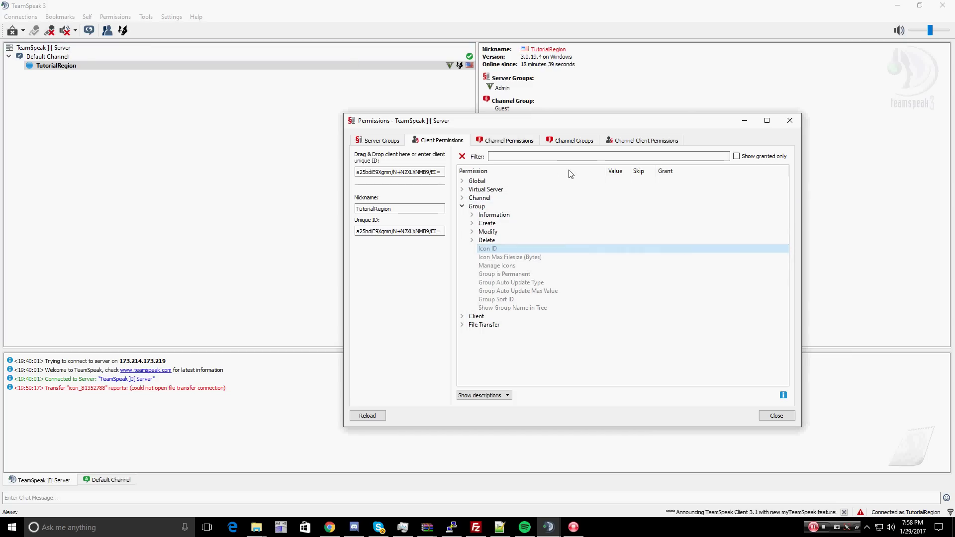
# View the Group permissions, including Icon ID, for the Default Channel and close the permissions window.
pyautogui.click(527, 142)
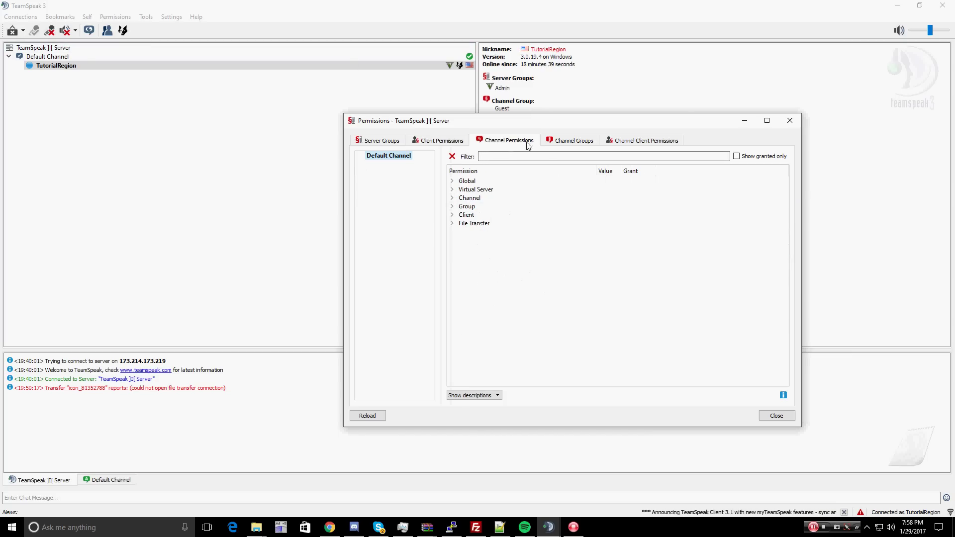
pyautogui.doubleClick(485, 207)
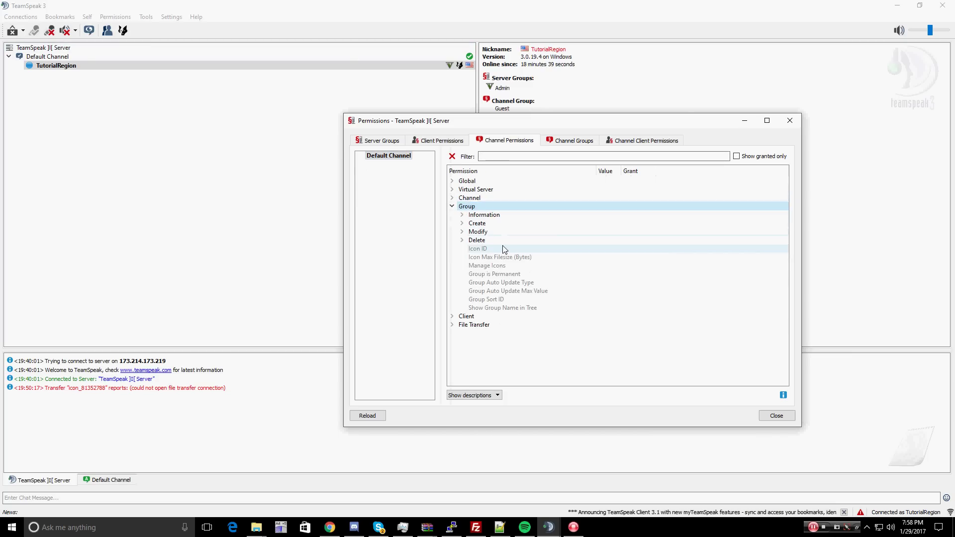
pyautogui.click(782, 416)
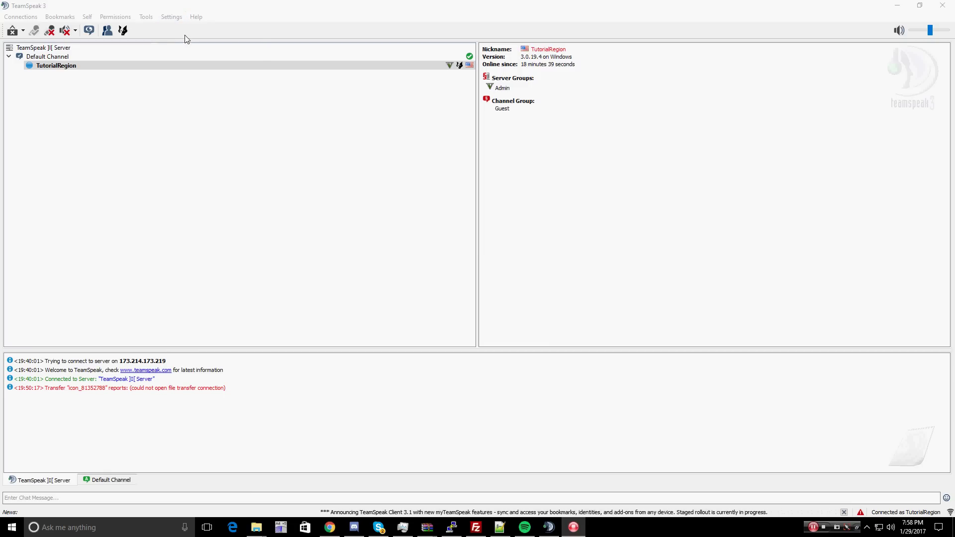
# Check the advanced permissions system setting in the application options and close them.
pyautogui.click(171, 16)
pyautogui.click(193, 55)
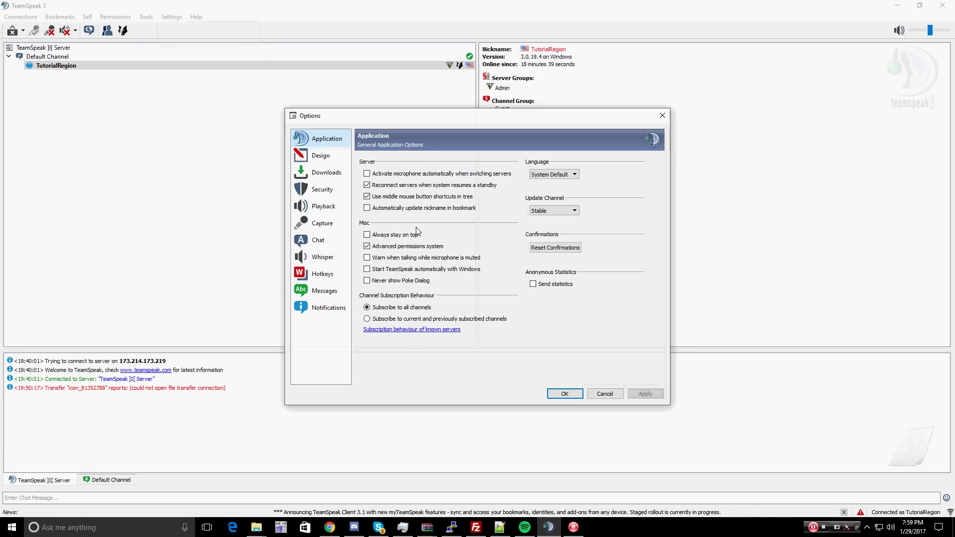
pyautogui.click(565, 394)
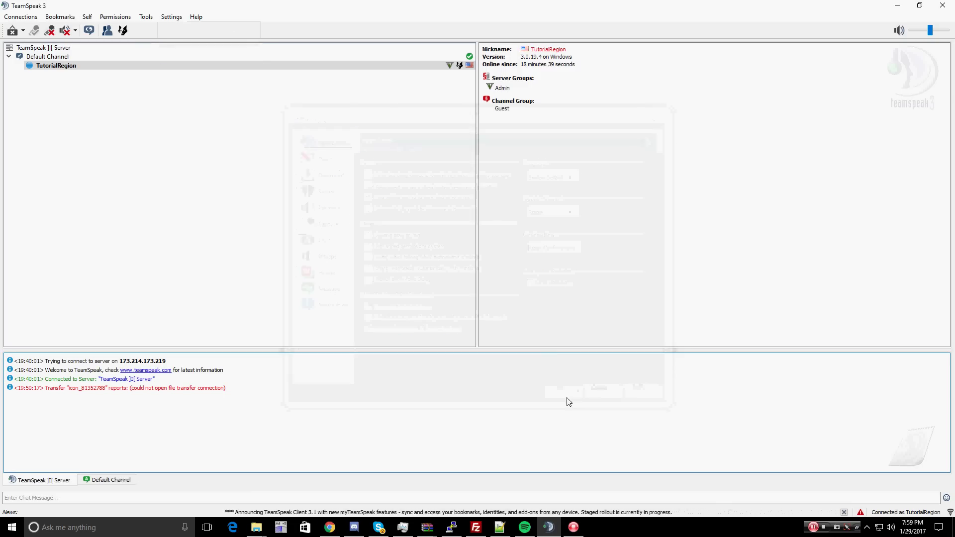